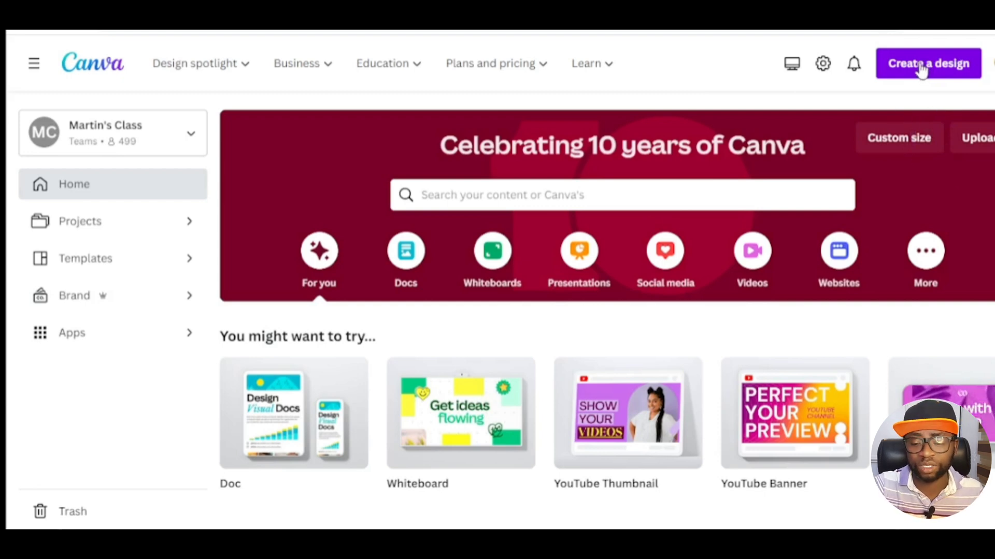
# Step: Start a new design by searching for pin and choosing the Pinterest Pin (1080 × 1920 px) size
pyautogui.click(921, 66)
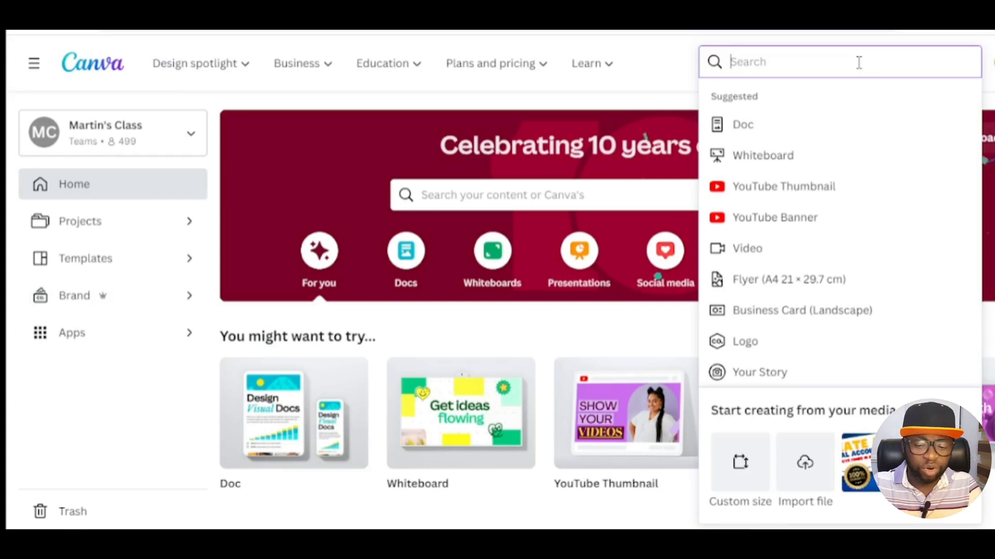
pyautogui.write('pin')
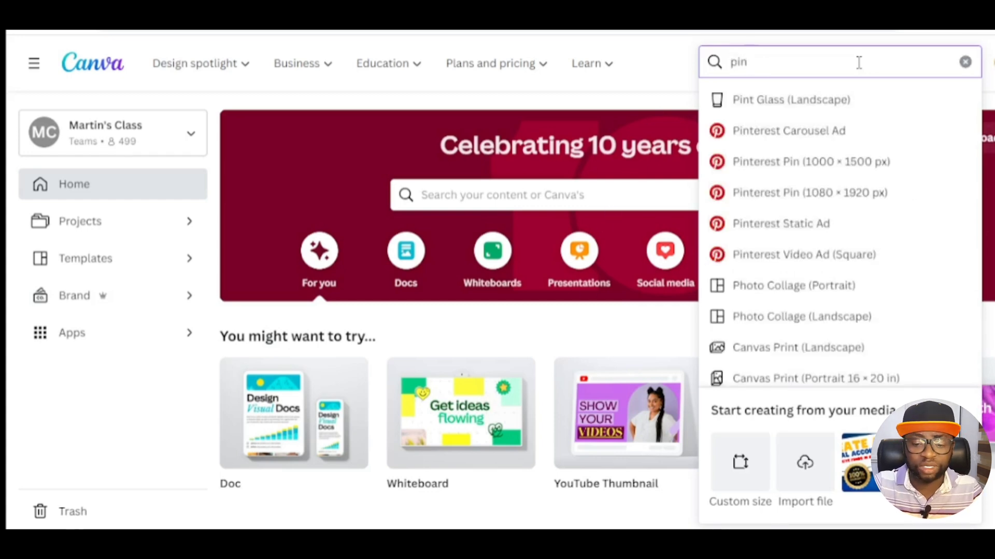
pyautogui.click(857, 197)
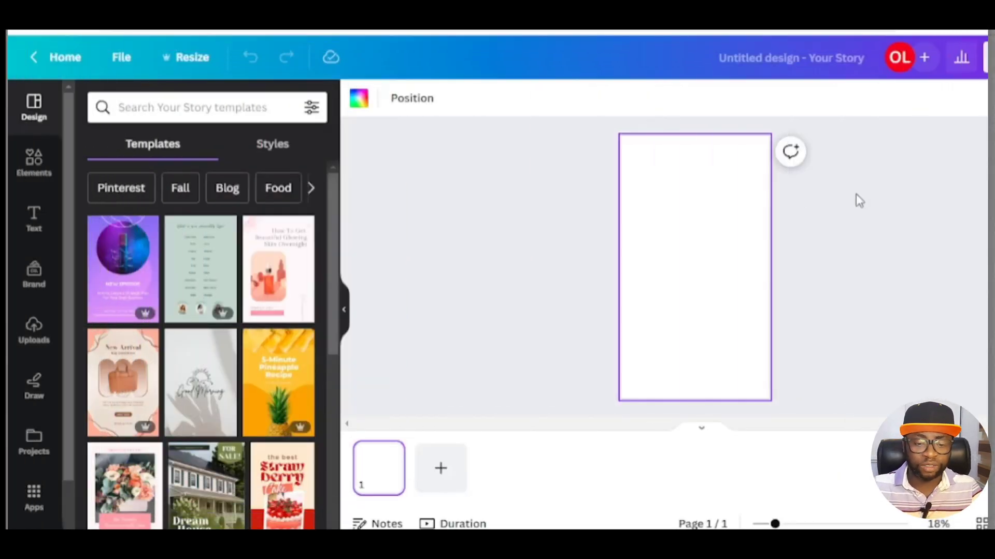
# Step: Rename the design as animated gif
pyautogui.click(763, 58)
pyautogui.write('animated gig')
pyautogui.press('BackSpace')
pyautogui.write('f')
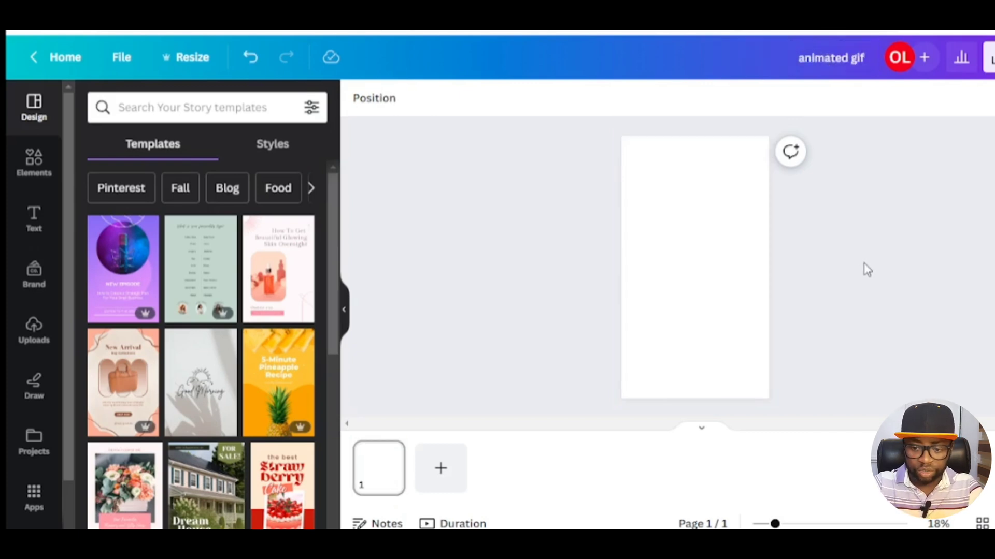
pyautogui.click(699, 221)
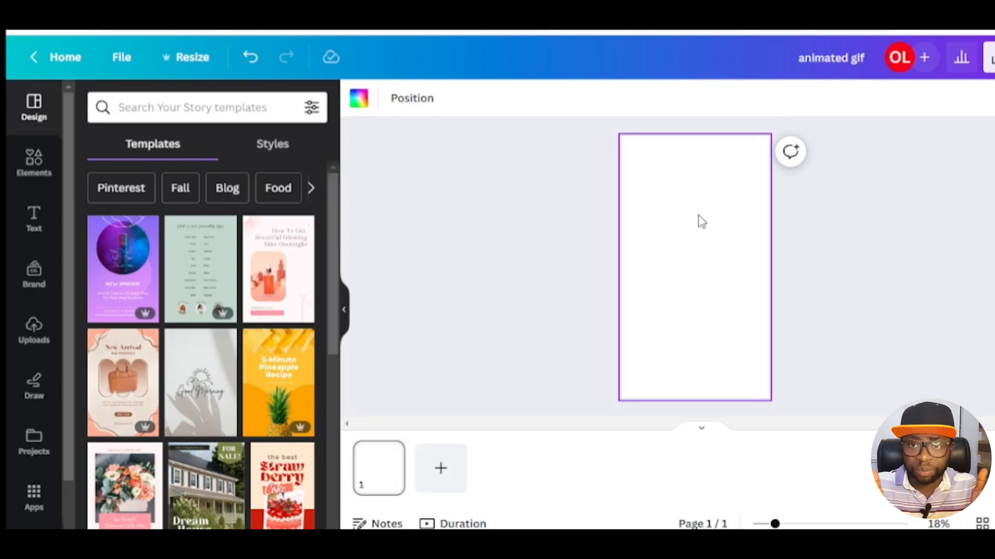
# Step: Add the uploaded beer-pouring video to the page and enlarge it to fill the whole page
pyautogui.click(33, 339)
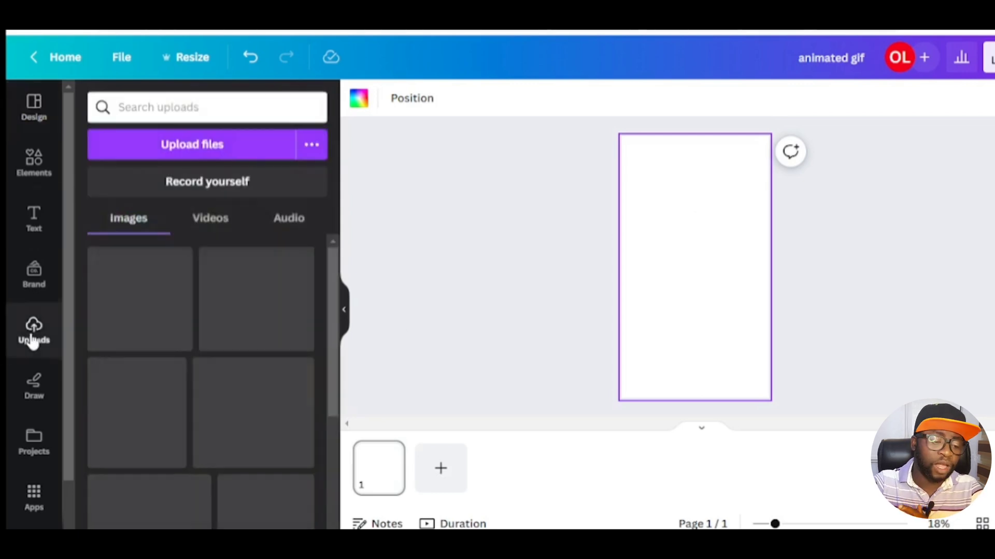
pyautogui.click(209, 218)
pyautogui.moveTo(145, 300); pyautogui.dragTo(664, 202)
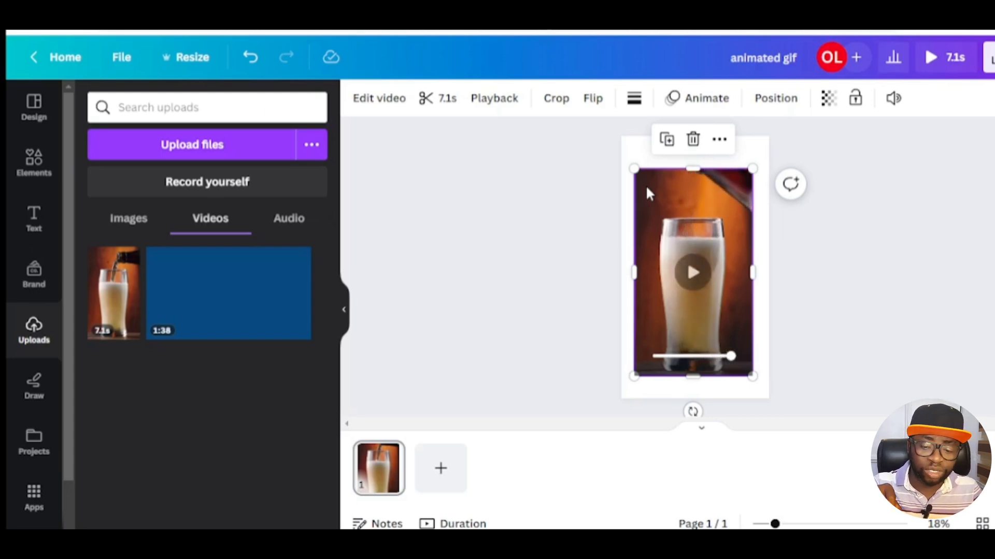
pyautogui.moveTo(655, 185); pyautogui.dragTo(642, 153)
pyautogui.moveTo(740, 343); pyautogui.dragTo(775, 394)
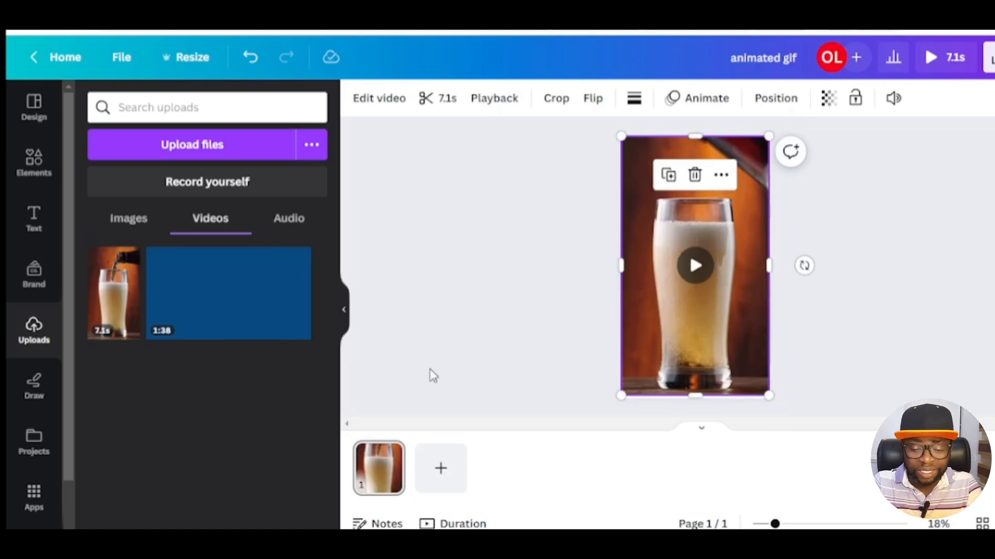
# Step: Add the recently used SALE SALE SALE text group to the page and ungroup it
pyautogui.click(34, 221)
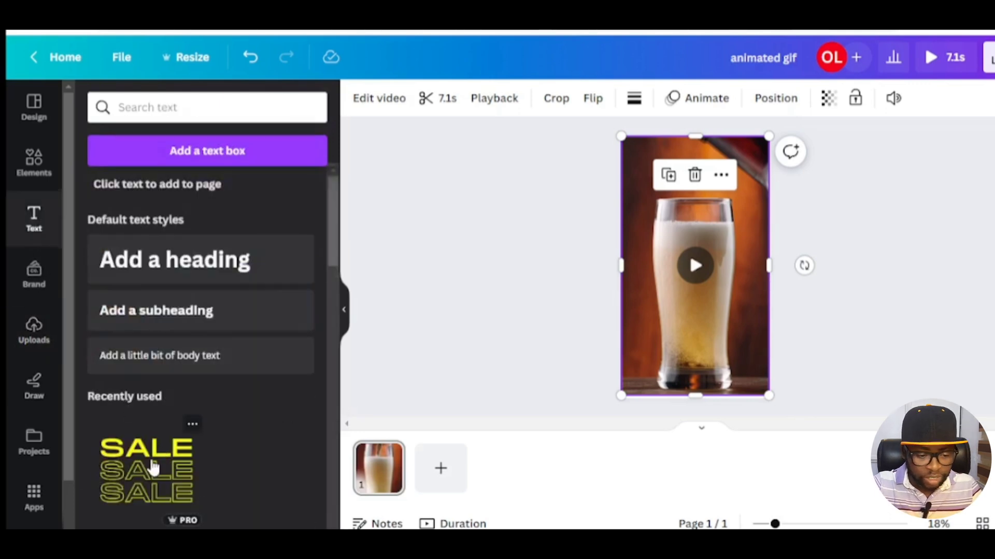
pyautogui.click(154, 468)
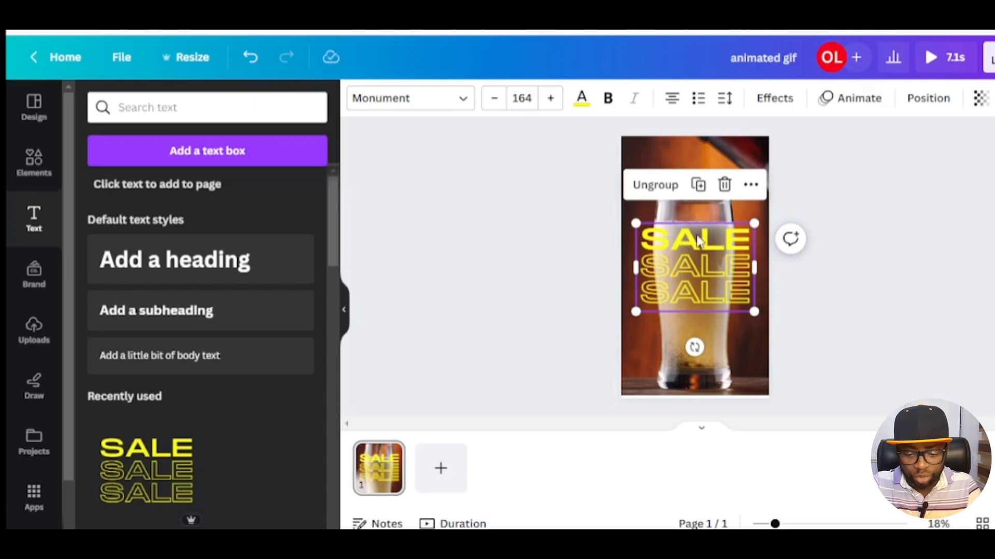
pyautogui.hotkey('ctrl', 'shift', 'g')
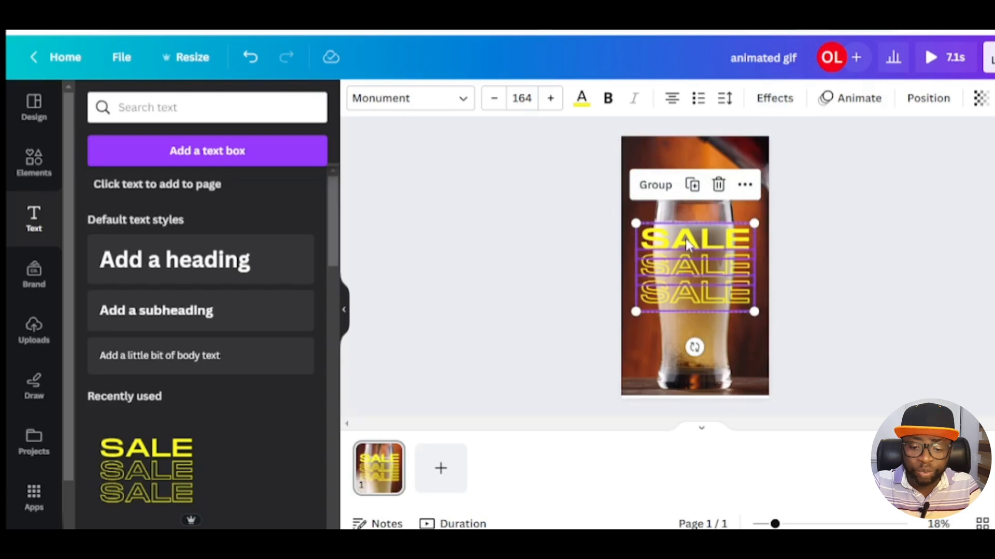
# Step: Move the top SALE line to the top of the page and change its text to TGIF
pyautogui.click(857, 244)
pyautogui.moveTo(685, 239); pyautogui.dragTo(685, 165)
pyautogui.doubleClick(686, 165)
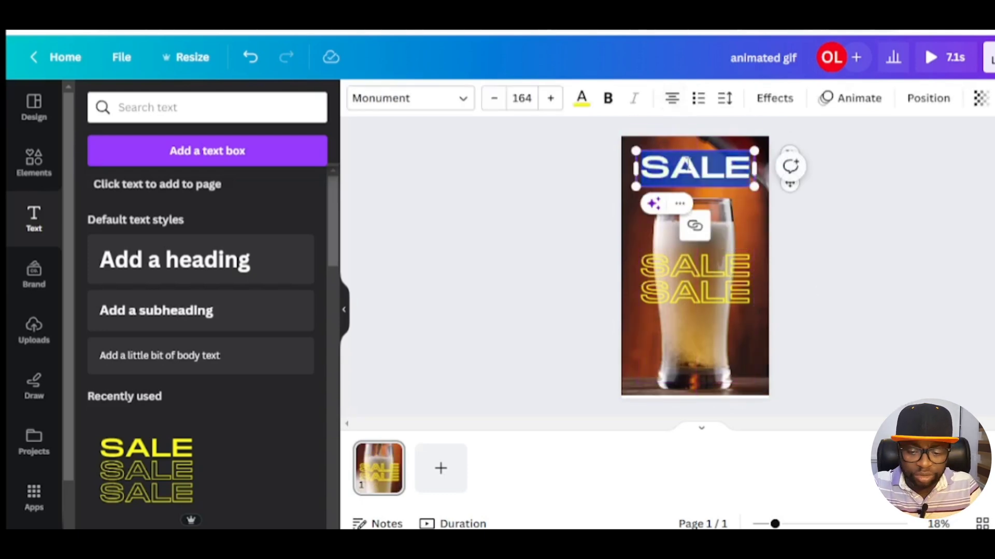
pyautogui.write('TGID')
pyautogui.press('BackSpace')
pyautogui.write('F')
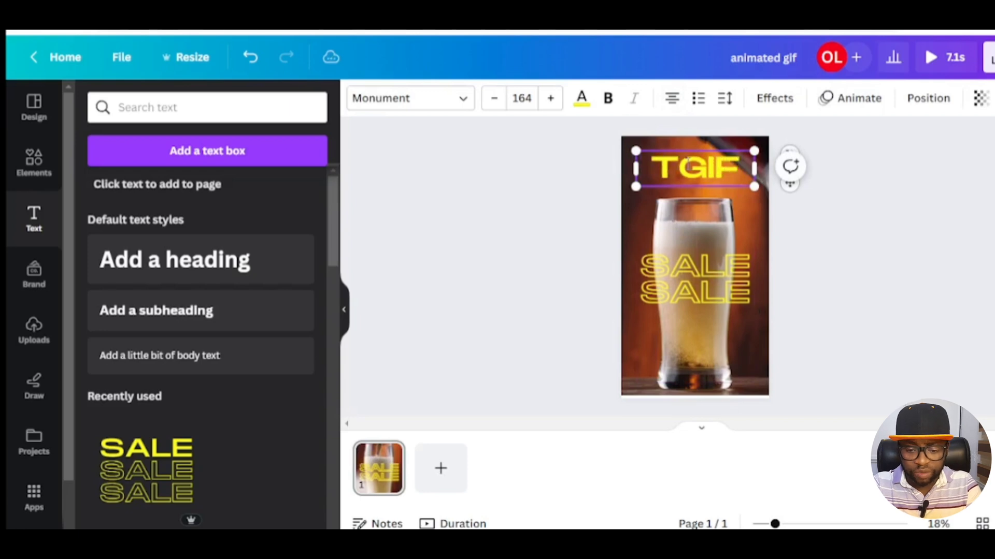
# Step: Set the top TGIF line's font size to 220 and widen its box so it fits on one line
pyautogui.click(523, 98)
pyautogui.write('220')
pyautogui.press('Return')
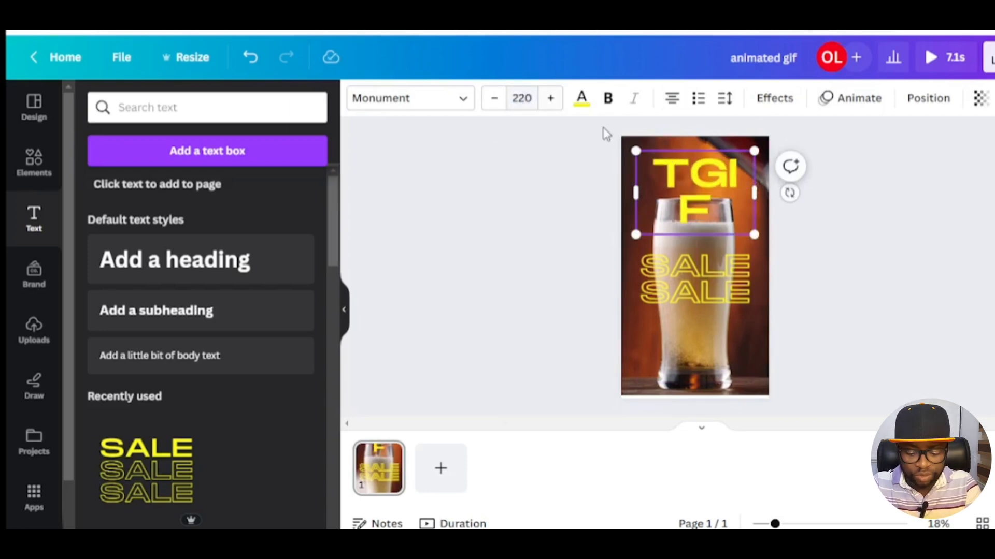
pyautogui.moveTo(634, 195); pyautogui.dragTo(618, 199)
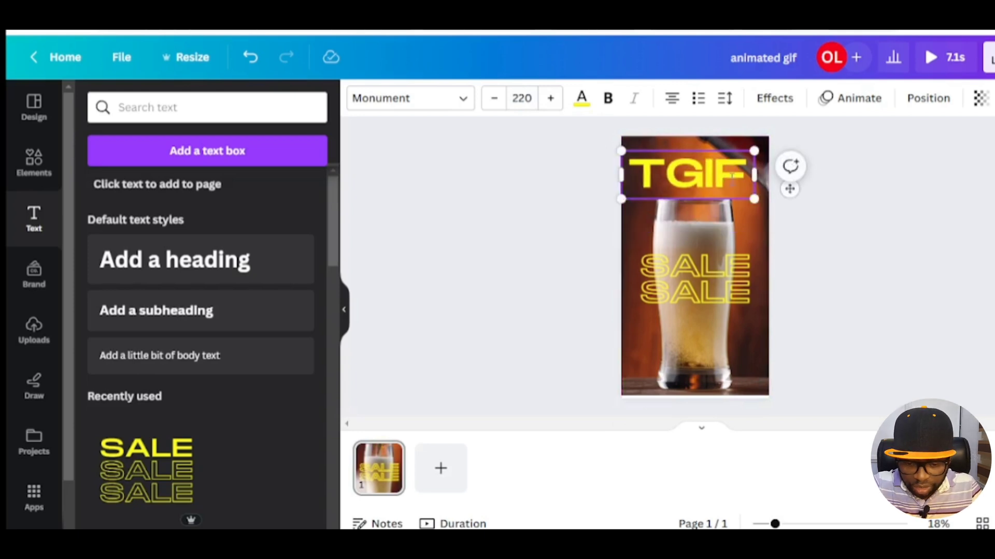
pyautogui.moveTo(757, 176); pyautogui.dragTo(737, 183)
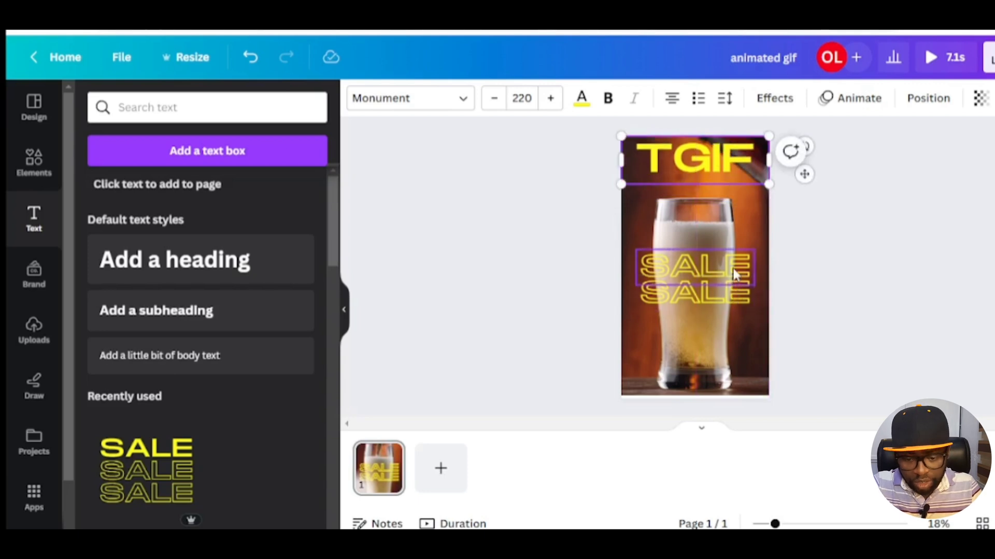
# Step: Move the second SALE line up under the heading and change its text to TGIF
pyautogui.moveTo(734, 275); pyautogui.dragTo(712, 237)
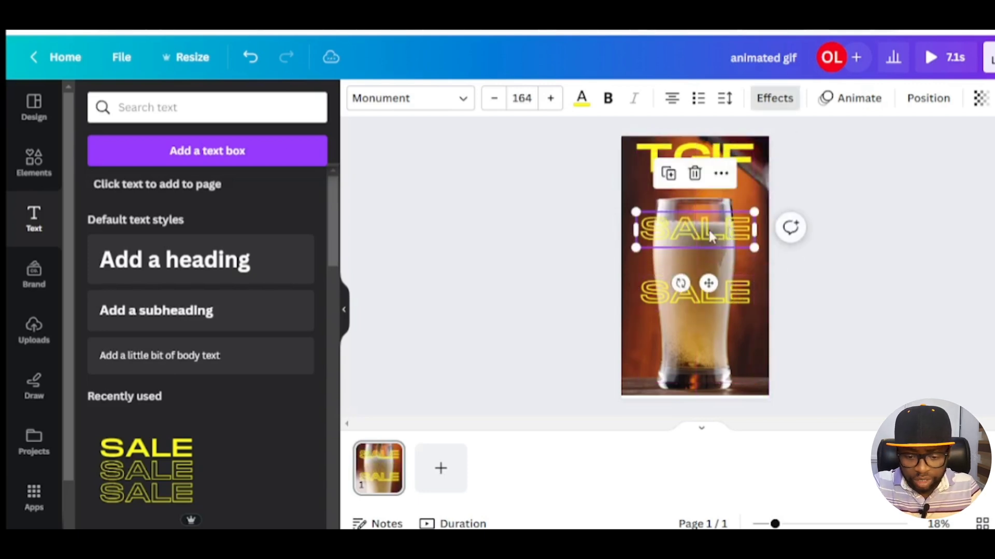
pyautogui.doubleClick(710, 234)
pyautogui.write('TGIF')
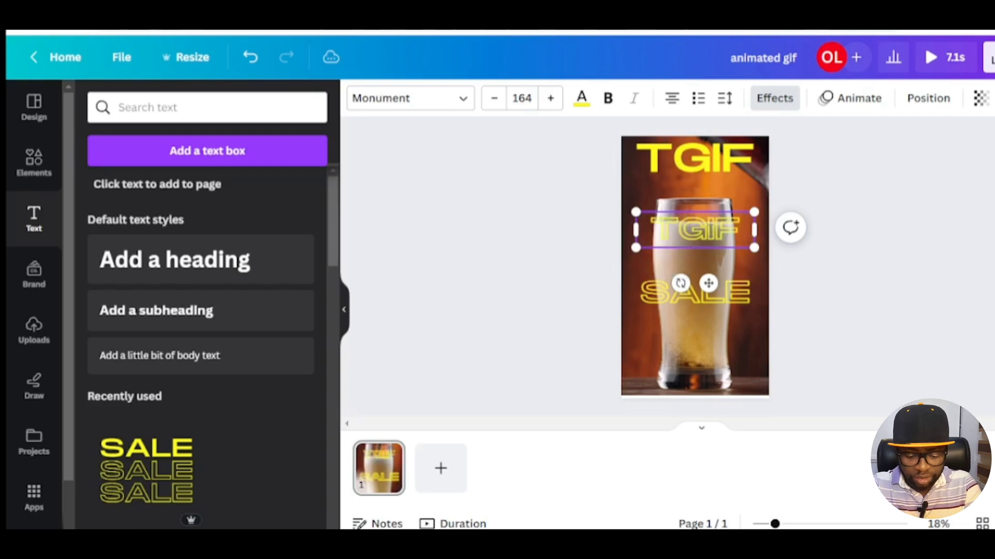
# Step: Set the outlined TGIF line's font size to 220, widen it to the page width, and place it below the heading
pyautogui.click(528, 101)
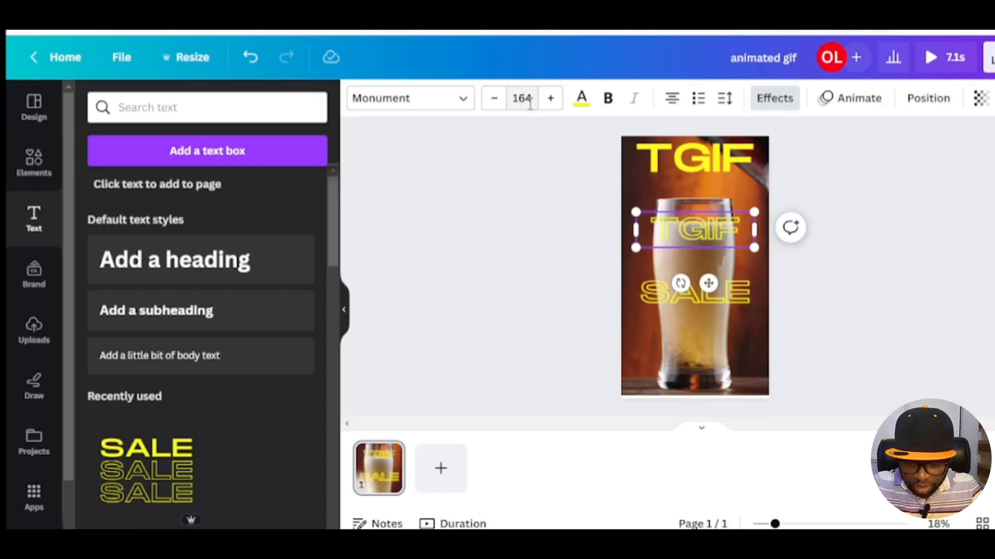
pyautogui.write('220')
pyautogui.press('Return')
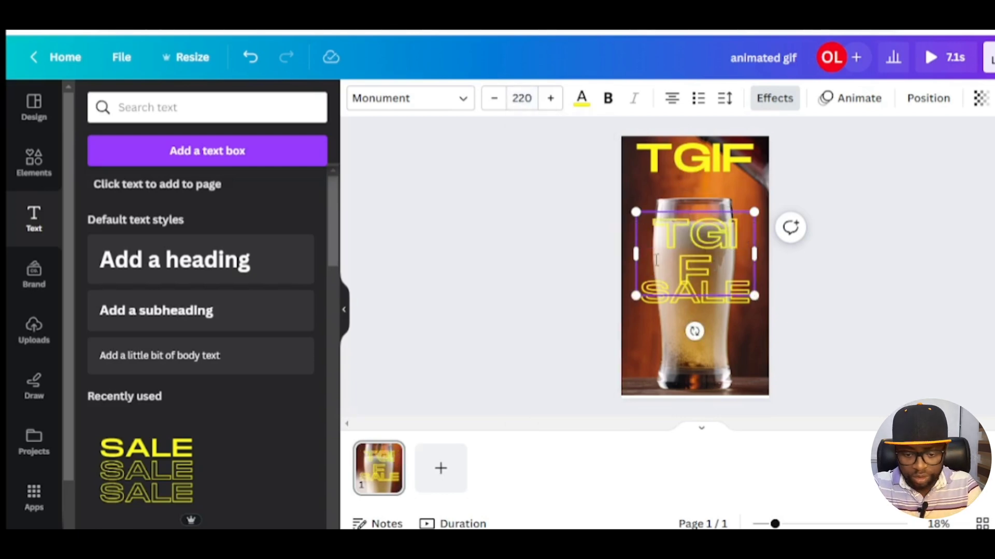
pyautogui.moveTo(636, 253); pyautogui.dragTo(621, 253)
pyautogui.moveTo(754, 235); pyautogui.dragTo(769, 236)
pyautogui.moveTo(699, 235); pyautogui.dragTo(665, 255)
# Step: Delete the leftover SALE line
pyautogui.click(684, 299)
pyautogui.press('Delete')
# Step: Duplicate the outlined TGIF line repeatedly to stack four outlined copies down the page
pyautogui.click(674, 207)
pyautogui.hotkey('ctrl', 'd')
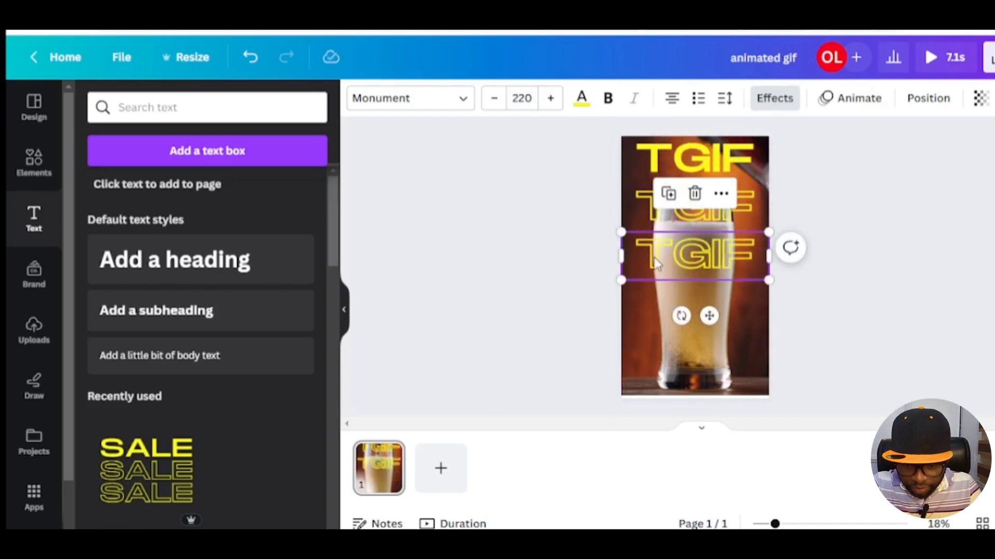
pyautogui.keyDown('shift'); pyautogui.click(658, 201); pyautogui.keyUp('shift')
pyautogui.hotkey('ctrl', 'd')
pyautogui.moveTo(657, 200); pyautogui.dragTo(654, 293)
pyautogui.click(572, 282)
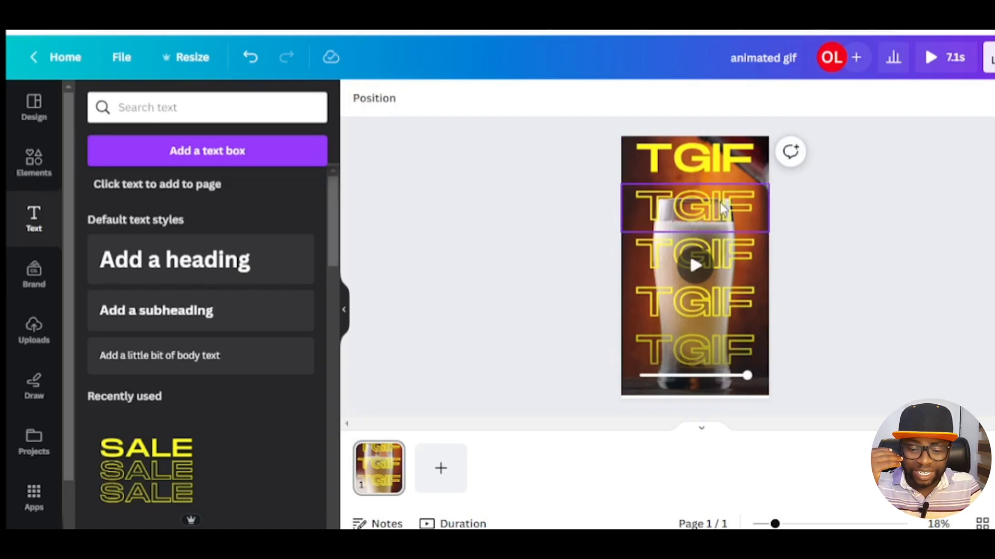
# Step: Select all five TGIF lines and apply the Wipe text animation
pyautogui.click(739, 357)
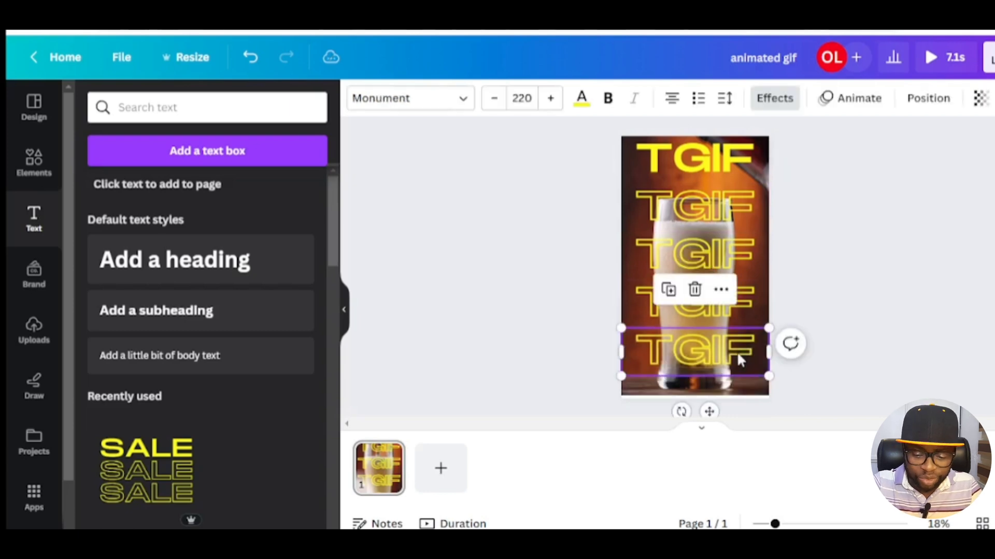
pyautogui.keyDown('shift'); pyautogui.click(741, 308); pyautogui.keyUp('shift')
pyautogui.keyDown('shift'); pyautogui.click(736, 259); pyautogui.keyUp('shift')
pyautogui.keyDown('shift'); pyautogui.click(732, 210); pyautogui.keyUp('shift')
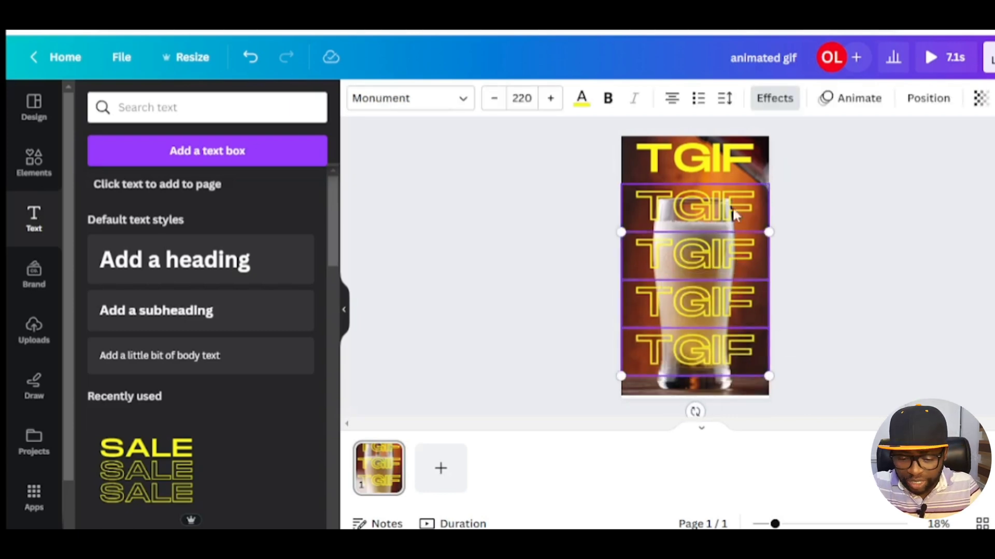
pyautogui.keyDown('shift'); pyautogui.click(732, 167); pyautogui.keyUp('shift')
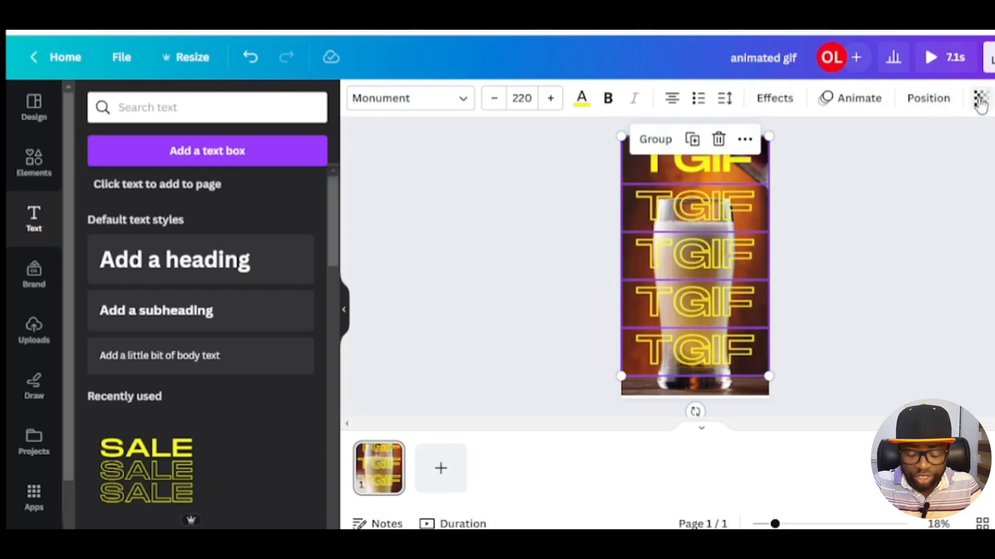
pyautogui.click(860, 106)
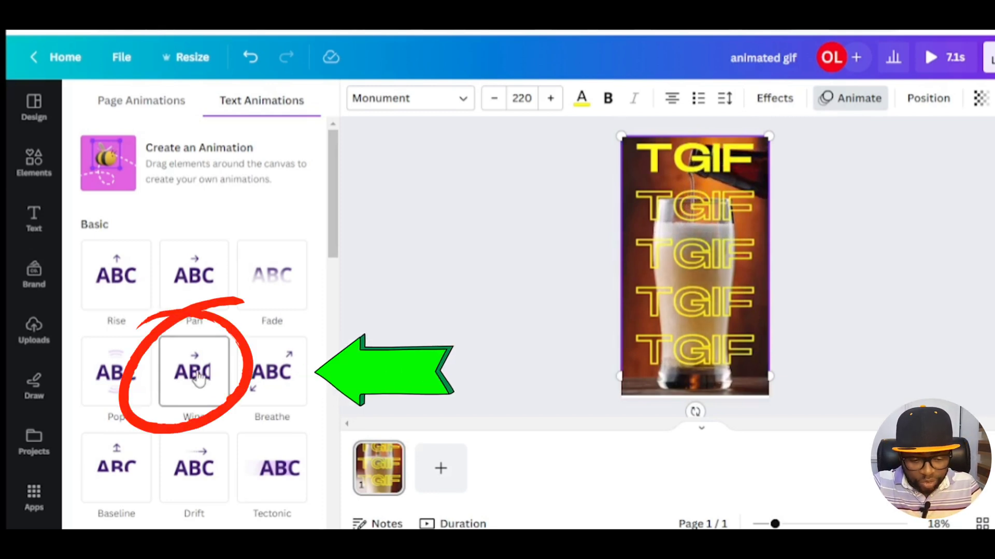
pyautogui.click(195, 384)
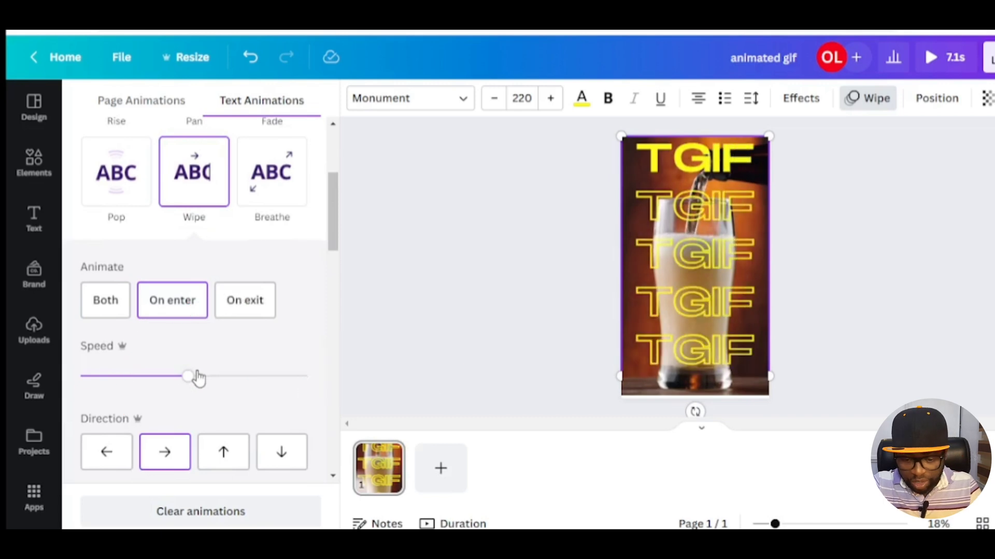
# Step: Set the Wipe speed to its slowest and play a preview of the design
pyautogui.moveTo(189, 385); pyautogui.dragTo(99, 384)
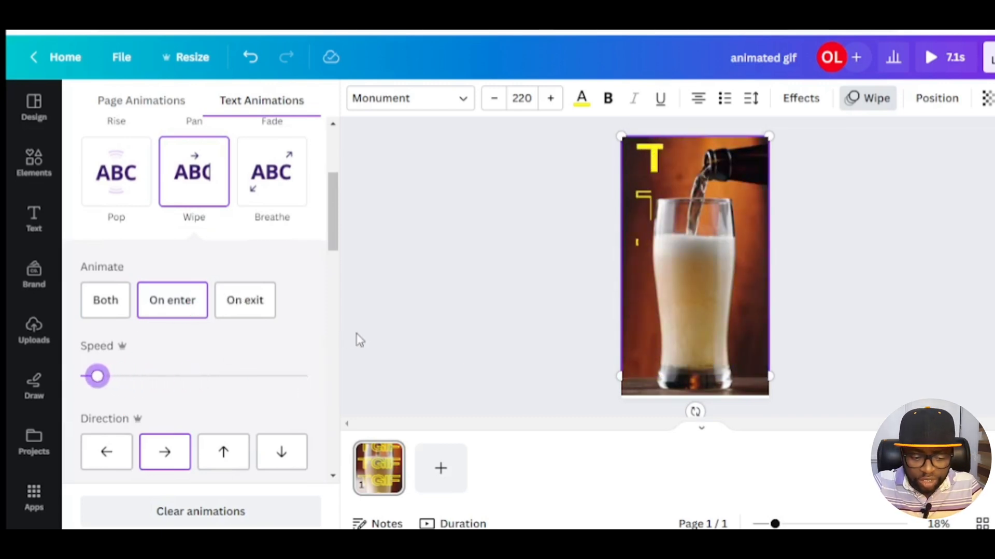
pyautogui.click(933, 57)
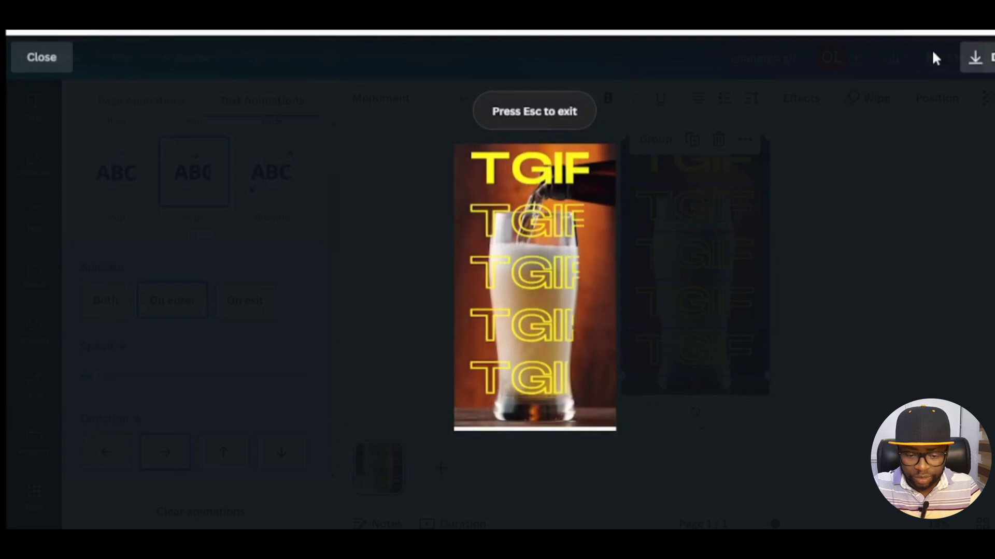
pyautogui.click(888, 237)
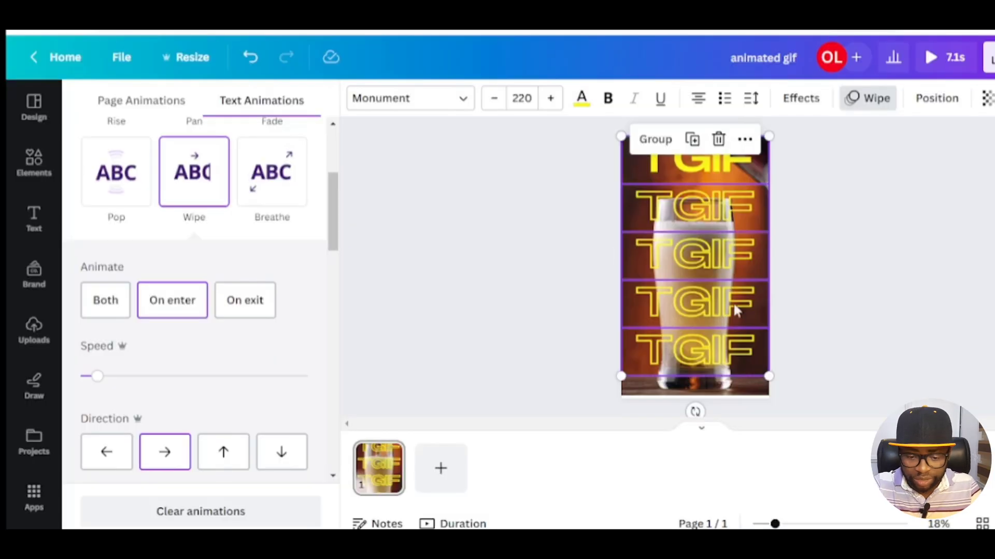
# Step: Deselect the text and play the background video on the canvas
pyautogui.click(480, 271)
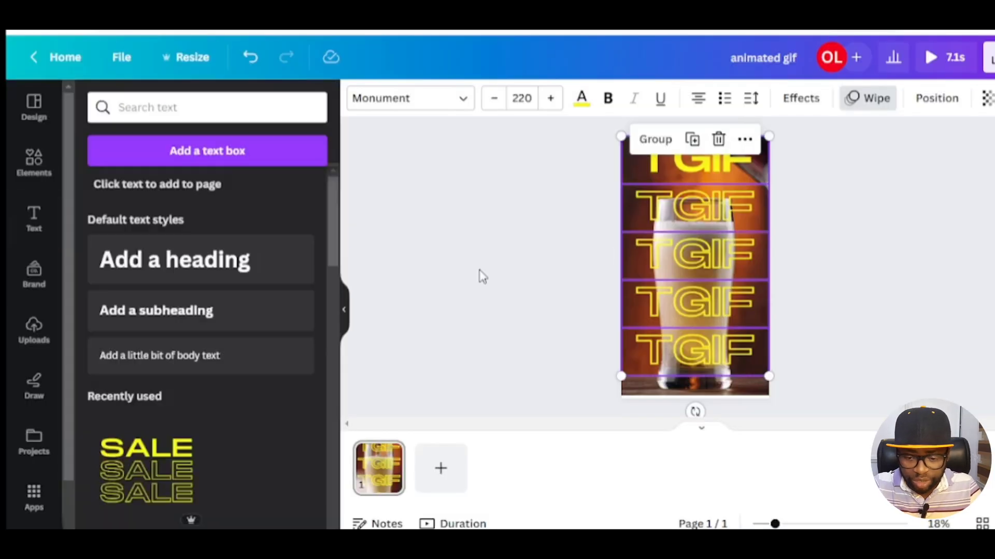
pyautogui.click(861, 342)
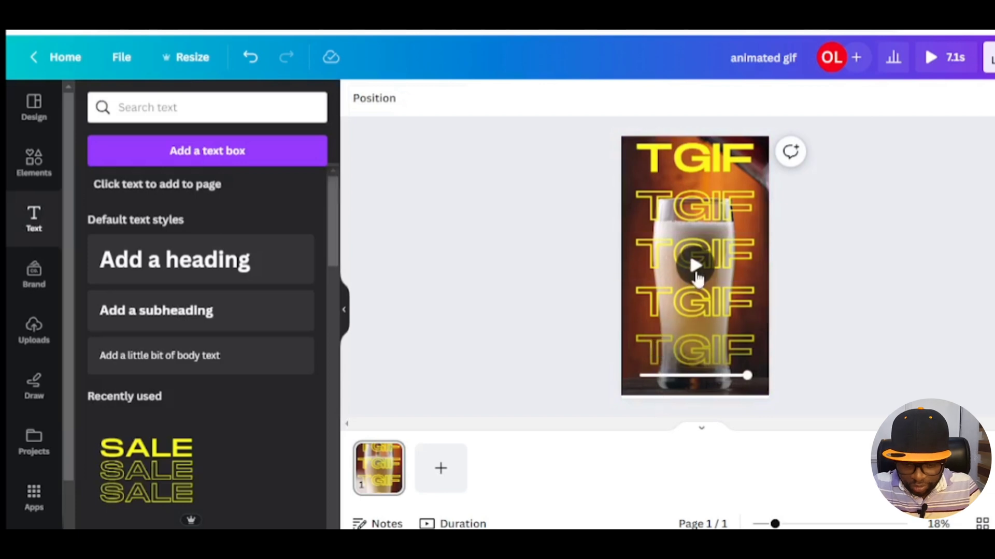
pyautogui.click(694, 266)
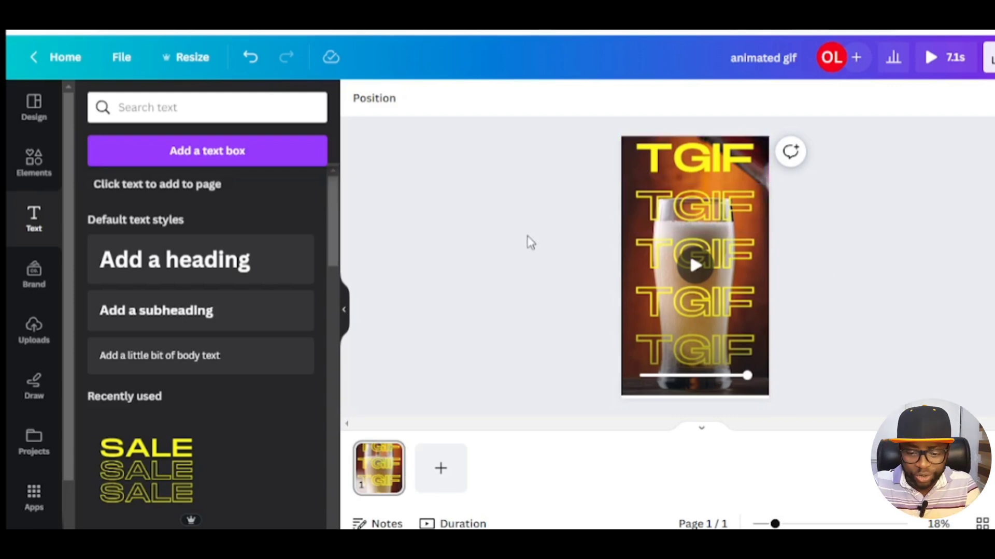
# Step: Add the beer-pouring video from the uploaded videos onto the page a second time
pyautogui.click(25, 335)
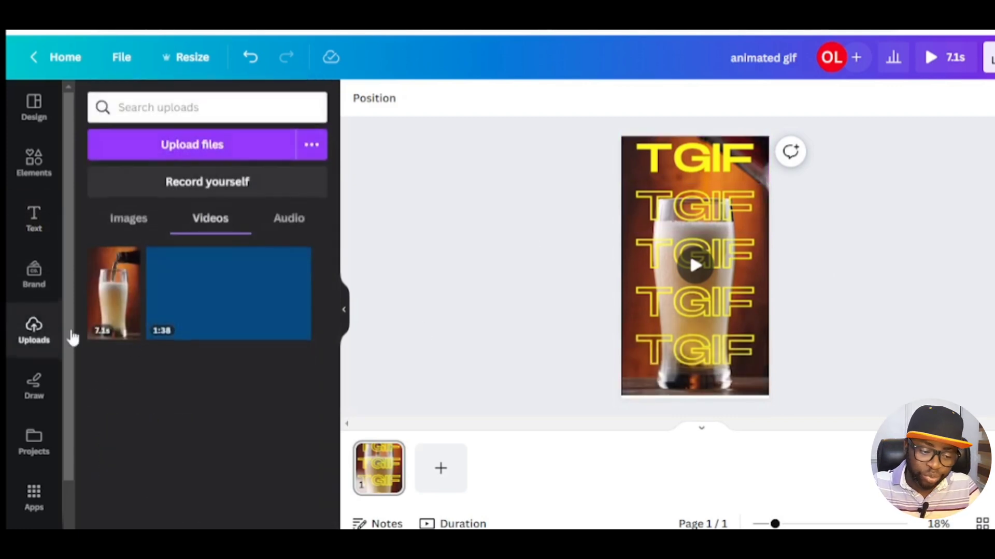
pyautogui.moveTo(112, 274); pyautogui.dragTo(619, 261)
pyautogui.moveTo(113, 299); pyautogui.dragTo(782, 216)
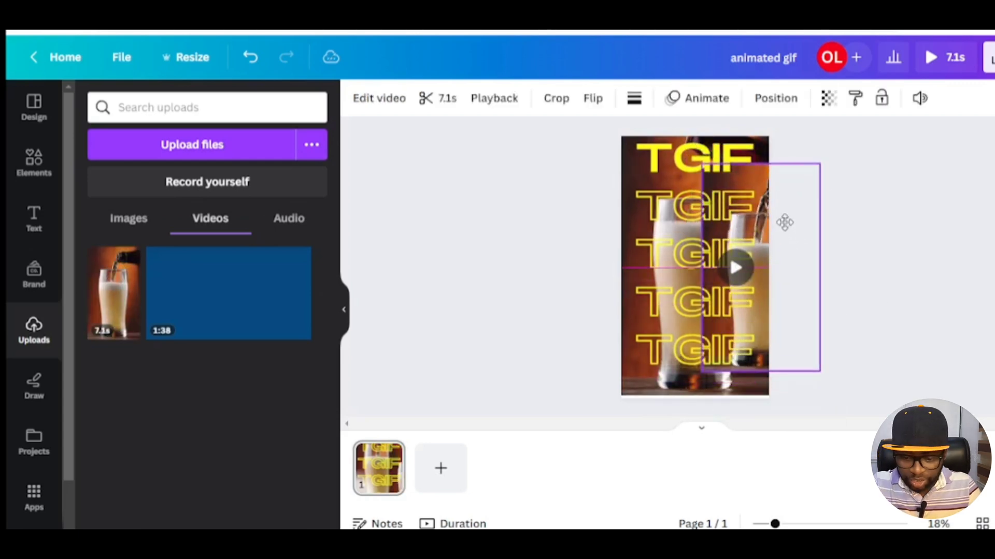
# Step: Remove the background of the added video with the Background Remover tool
pyautogui.click(366, 100)
pyautogui.click(106, 214)
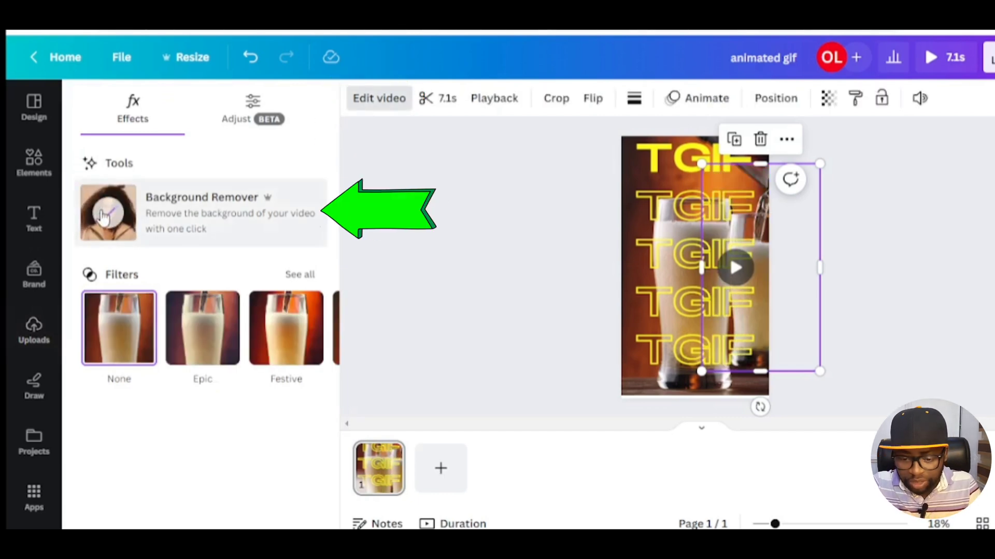
pyautogui.moveTo(782, 253)
pyautogui.mouseDown()
pyautogui.moveTo(741, 257)
pyautogui.moveTo(765, 226)
pyautogui.moveTo(734, 227)
pyautogui.moveTo(794, 236)
pyautogui.moveTo(786, 236)
pyautogui.mouseUp()
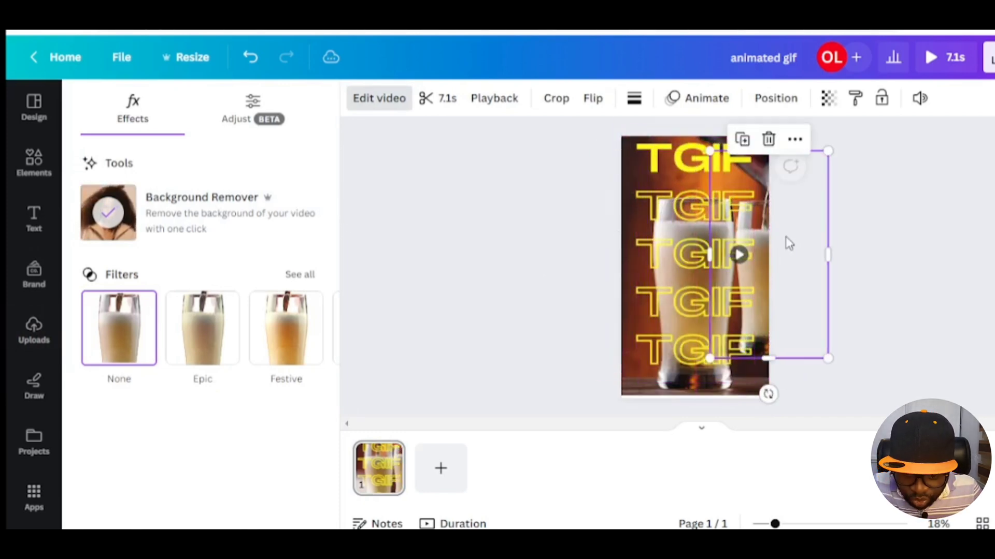
# Step: Move the cut-out video layer to the top of the layer stack, above all TGIF lines
pyautogui.click(776, 101)
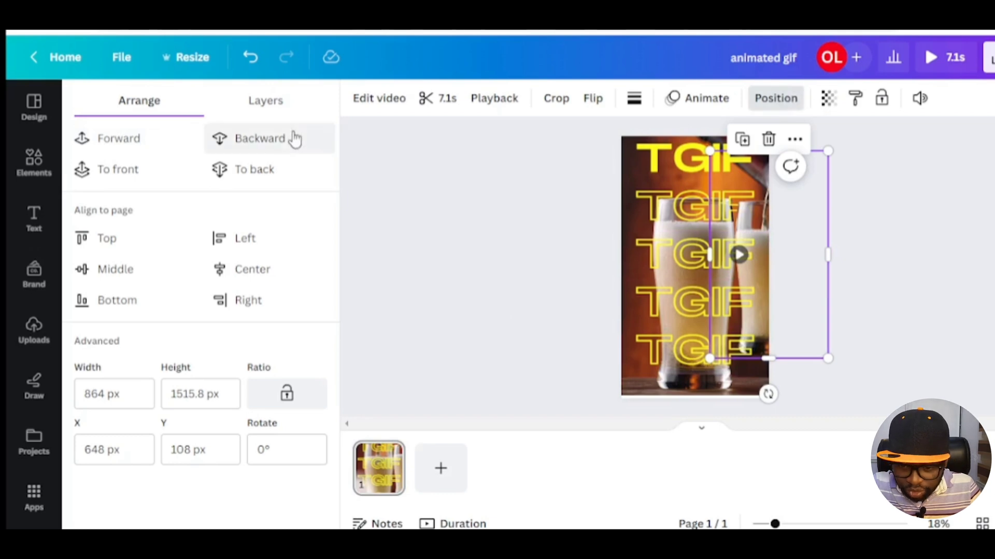
pyautogui.click(275, 106)
pyautogui.moveTo(226, 412); pyautogui.dragTo(233, 194)
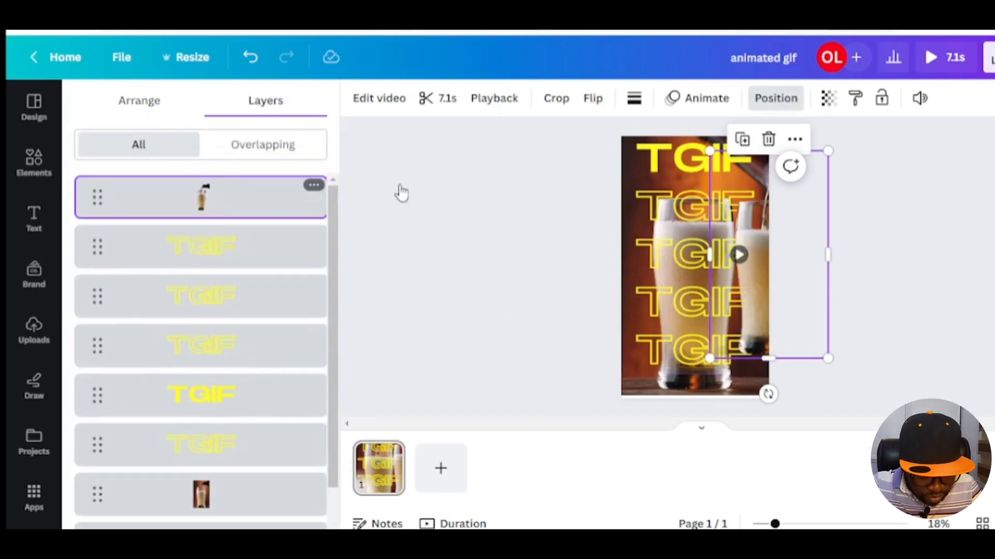
# Step: Resize and position the cut-out video to fill the whole page over the background video
pyautogui.moveTo(712, 274); pyautogui.dragTo(704, 265)
pyautogui.moveTo(746, 351); pyautogui.dragTo(767, 394)
pyautogui.moveTo(628, 145); pyautogui.dragTo(619, 132)
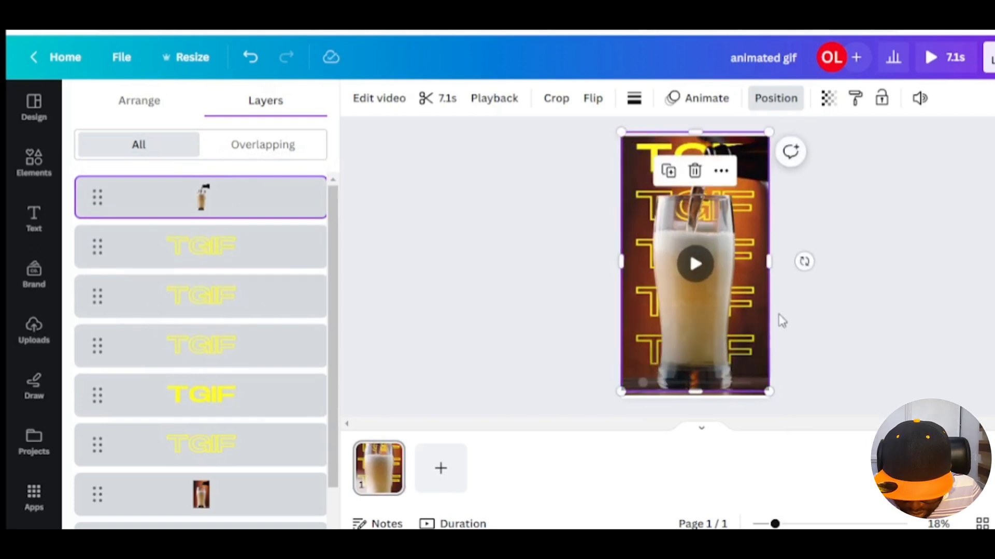
pyautogui.moveTo(769, 391); pyautogui.dragTo(771, 395)
# Step: Deselect the video and play a preview of the design
pyautogui.click(878, 212)
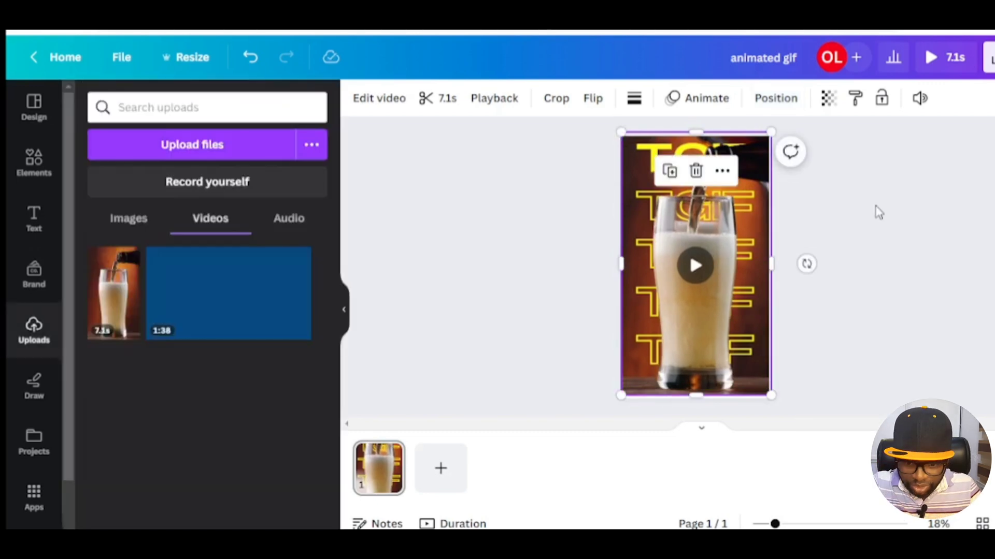
pyautogui.moveTo(704, 320)
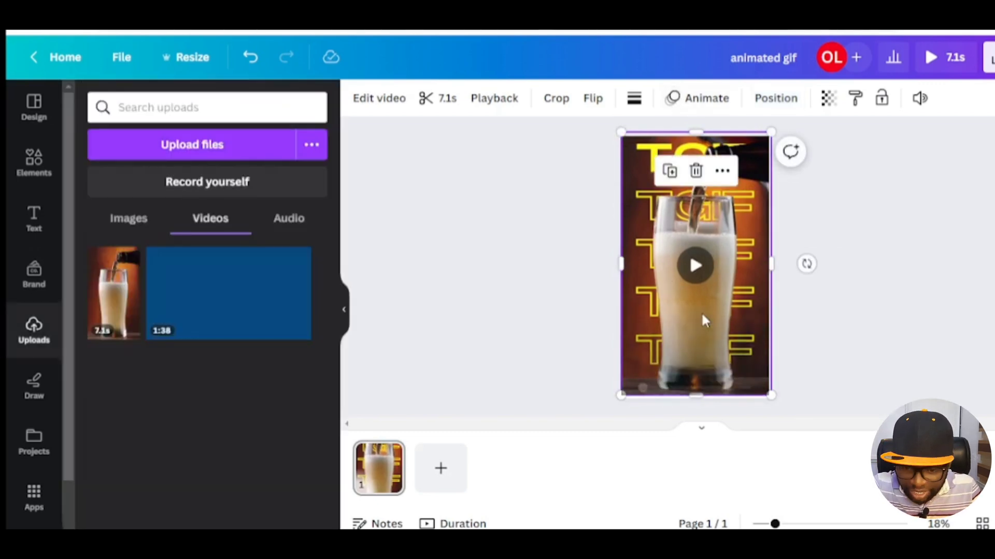
pyautogui.click(835, 205)
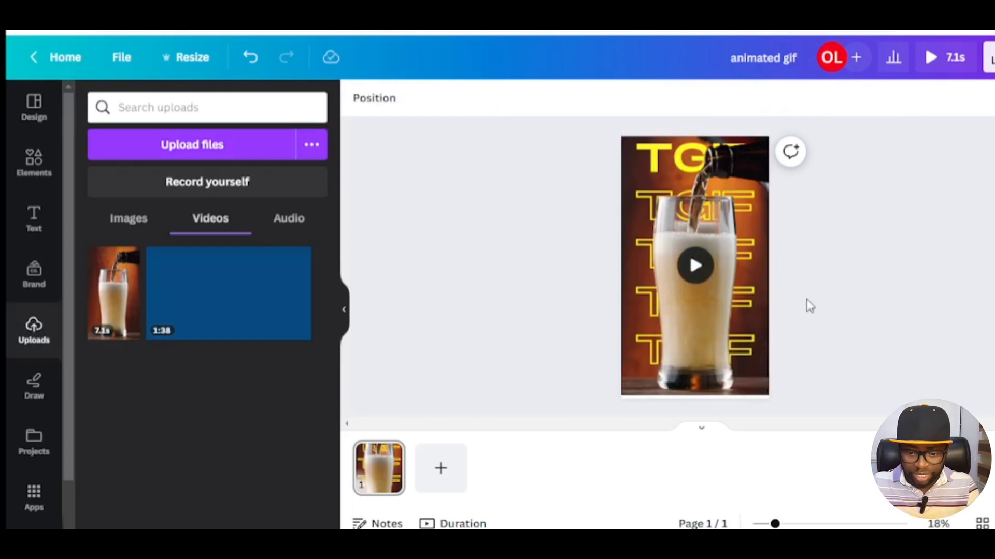
pyautogui.click(933, 61)
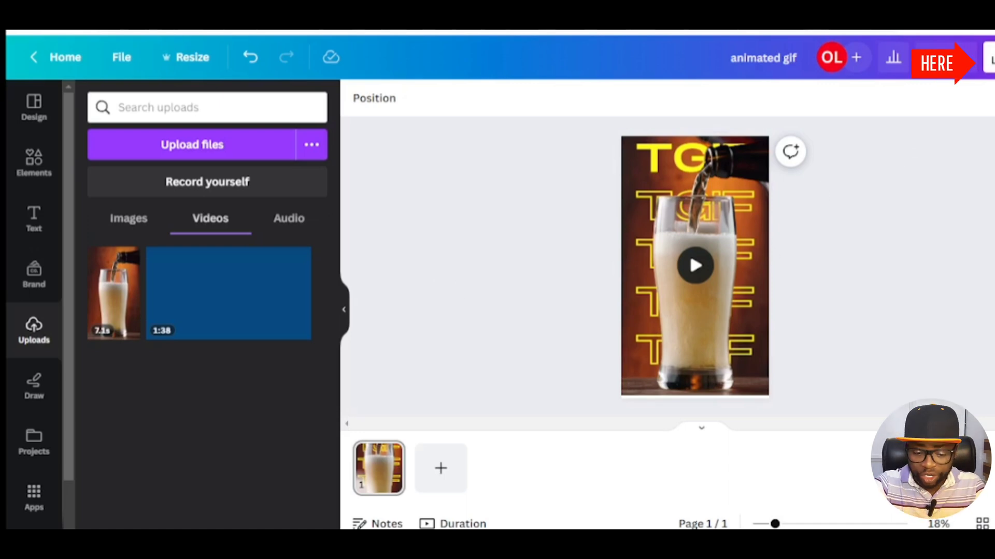
# Step: Download the design as a GIF file
pyautogui.click(989, 57)
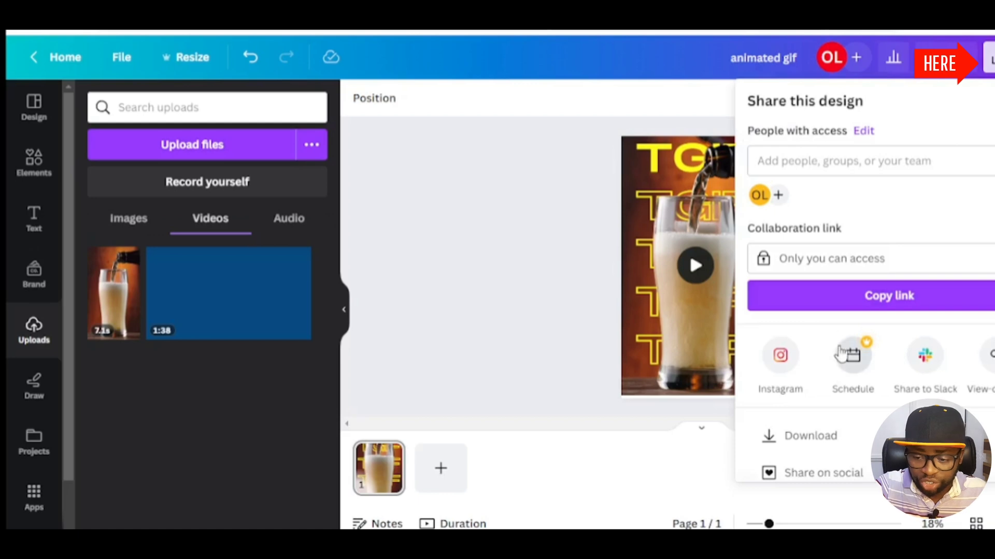
pyautogui.click(830, 443)
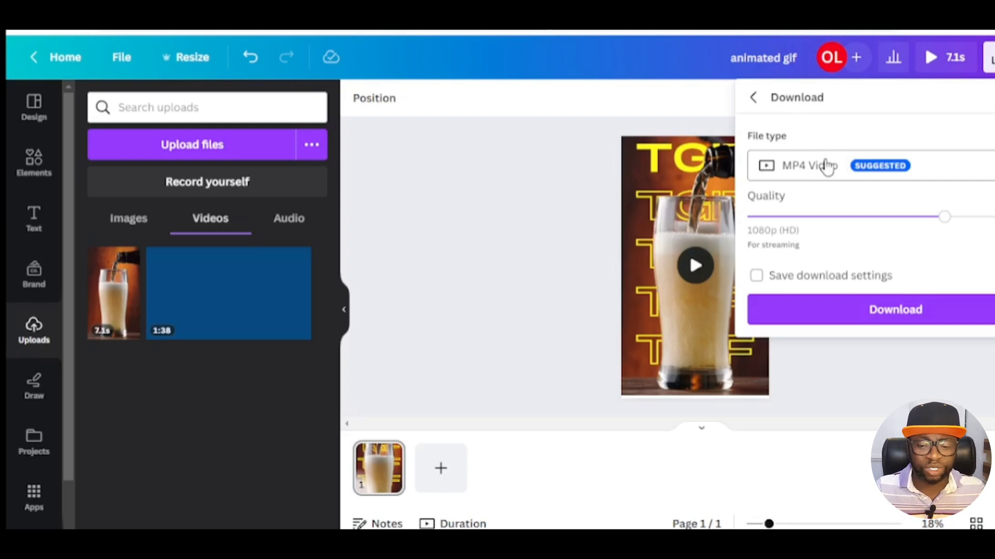
pyautogui.click(828, 169)
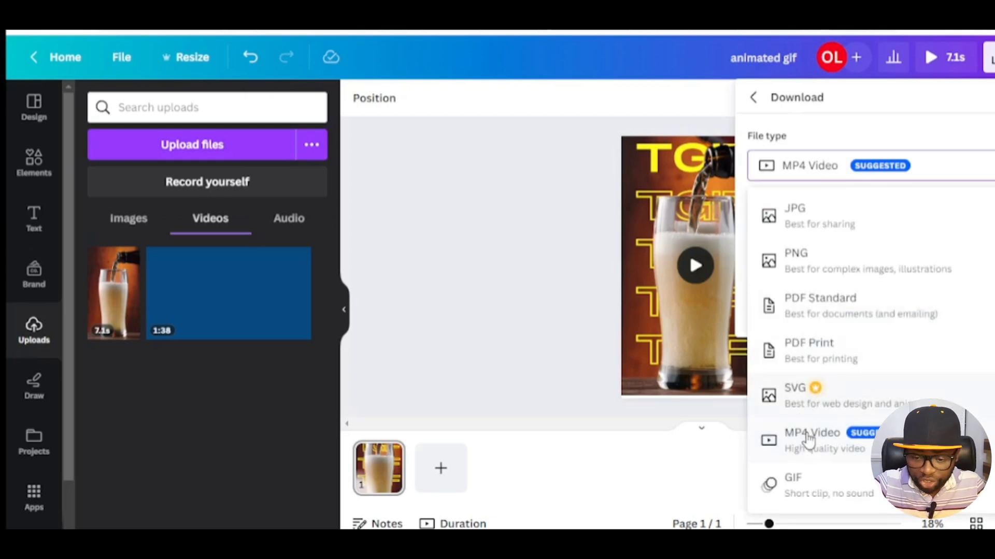
pyautogui.click(818, 487)
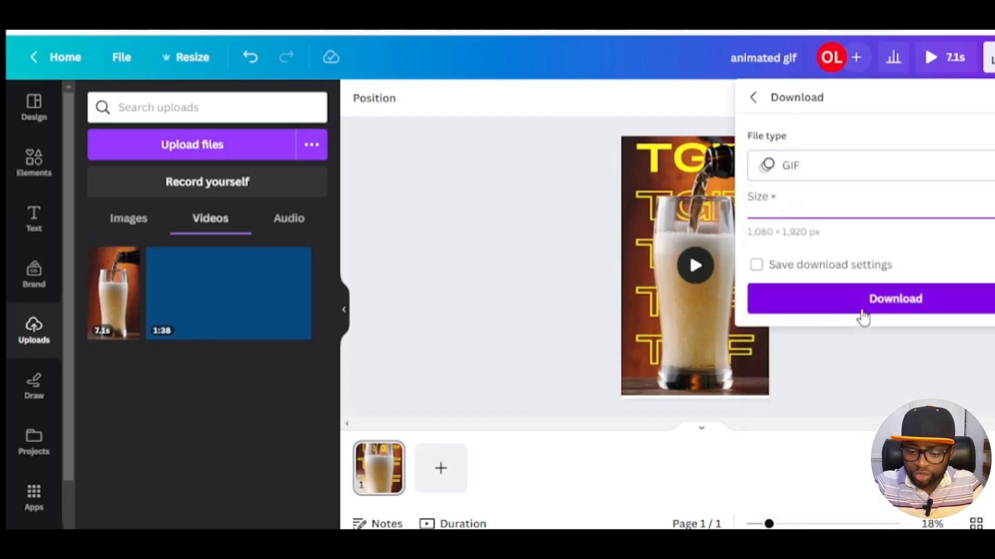
pyautogui.click(862, 314)
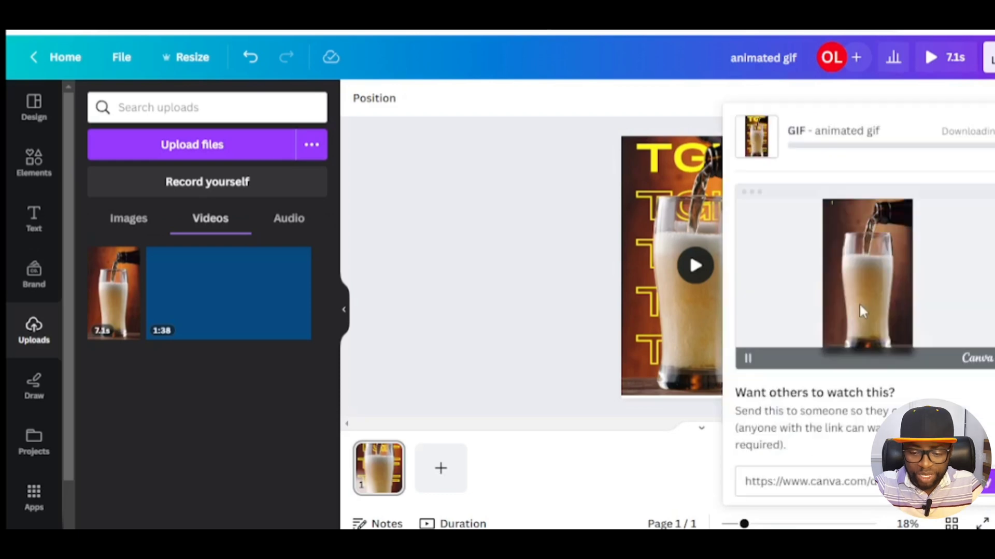